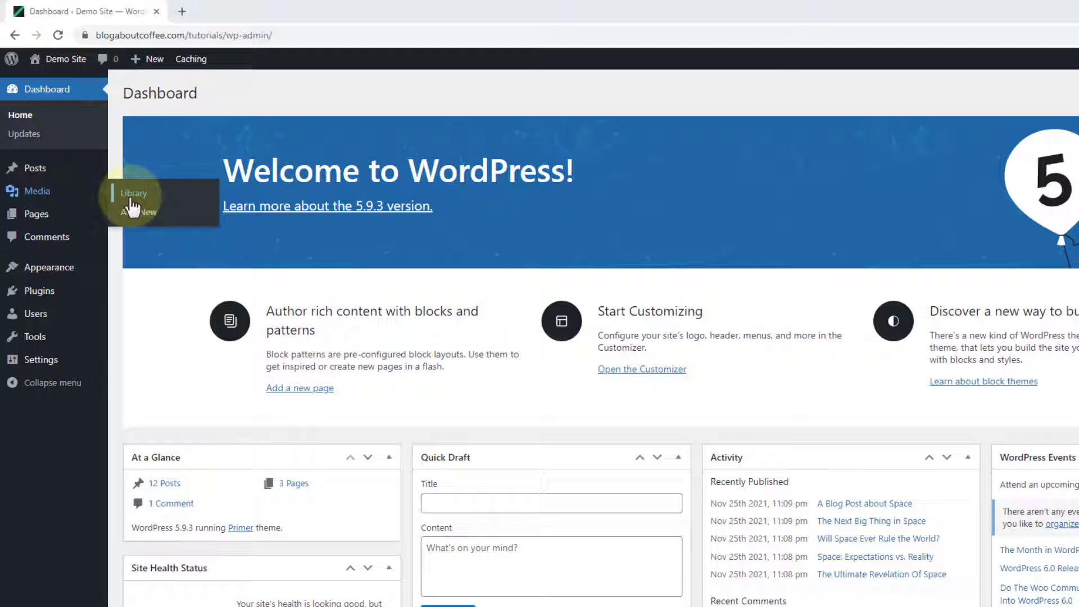
Upload Example Image 1 from the Desktop through Media > Add New.
left_click(140, 213)
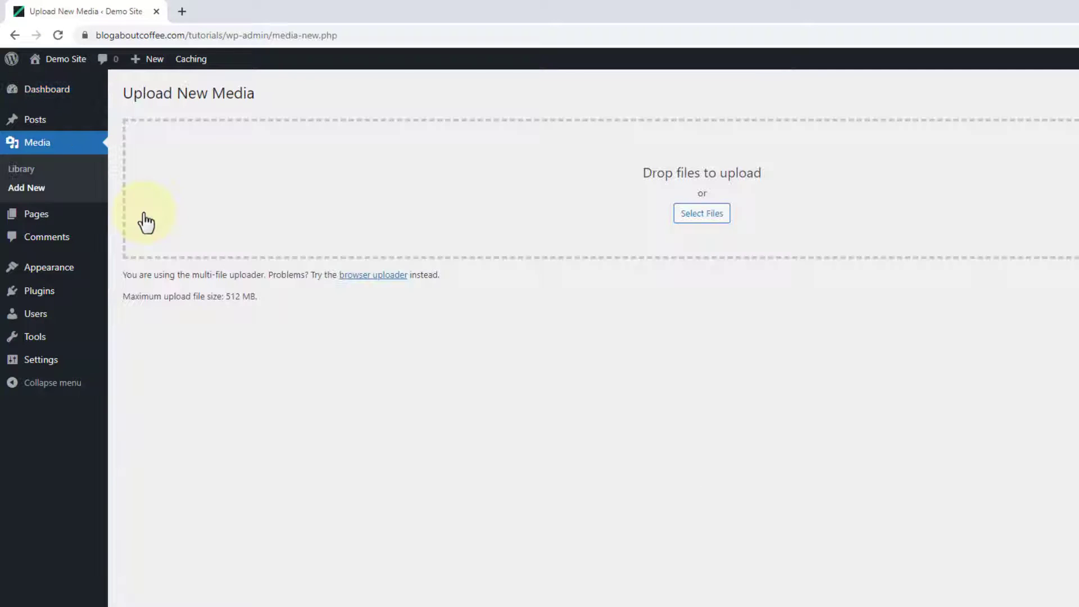
left_click(682, 223)
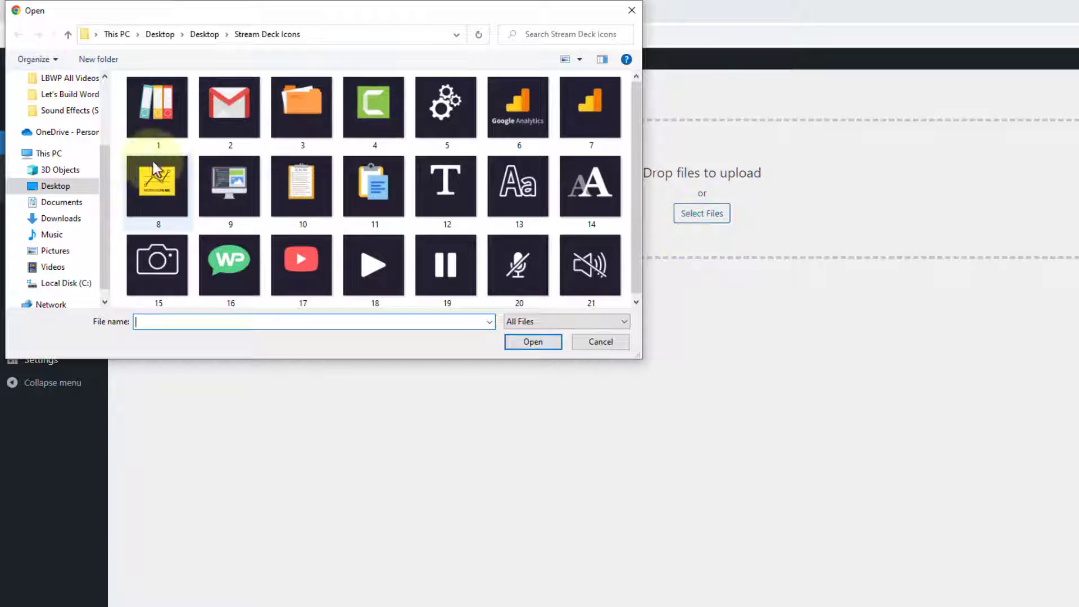
left_click_drag(103, 175, 101, 104)
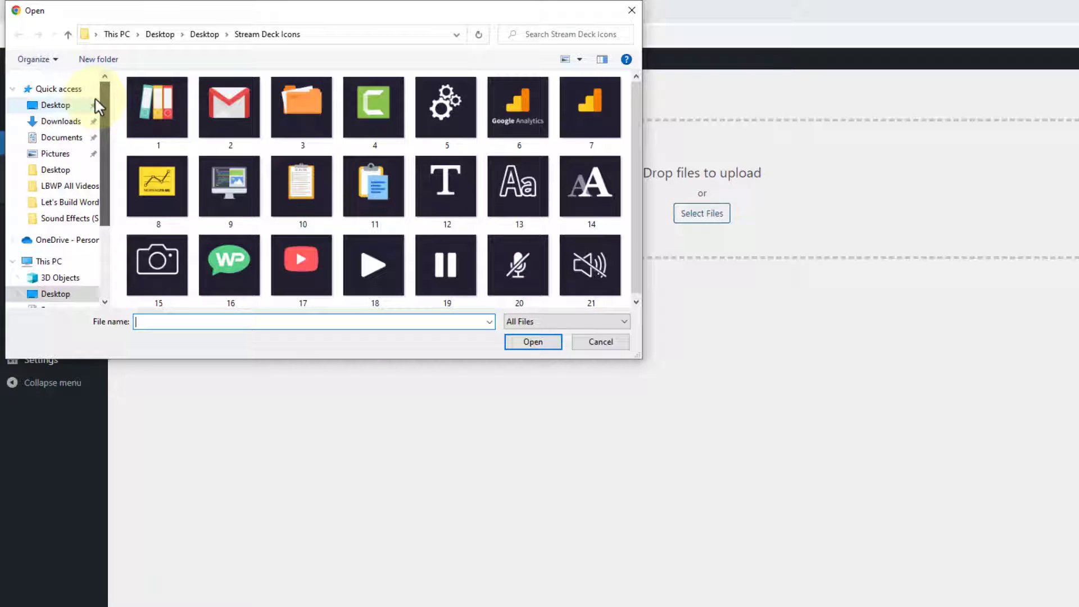
left_click(56, 105)
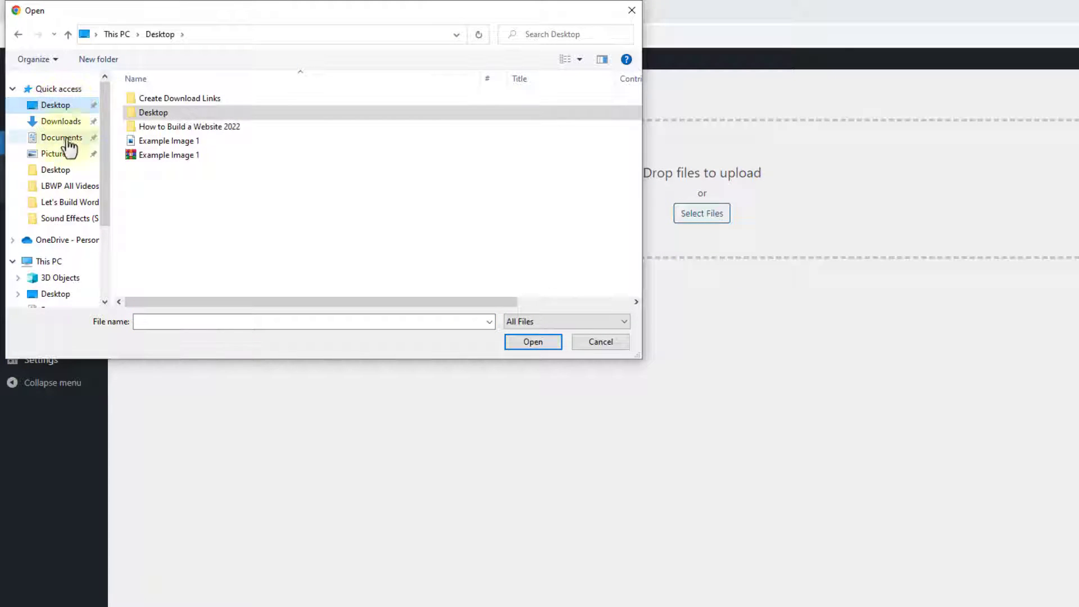
left_click(179, 141)
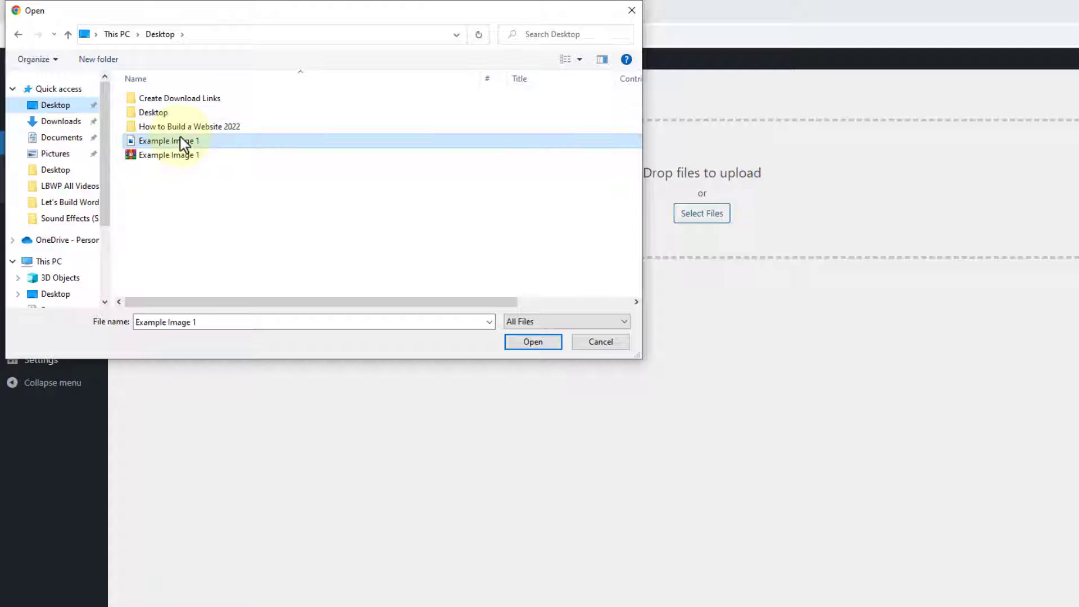
left_click(516, 341)
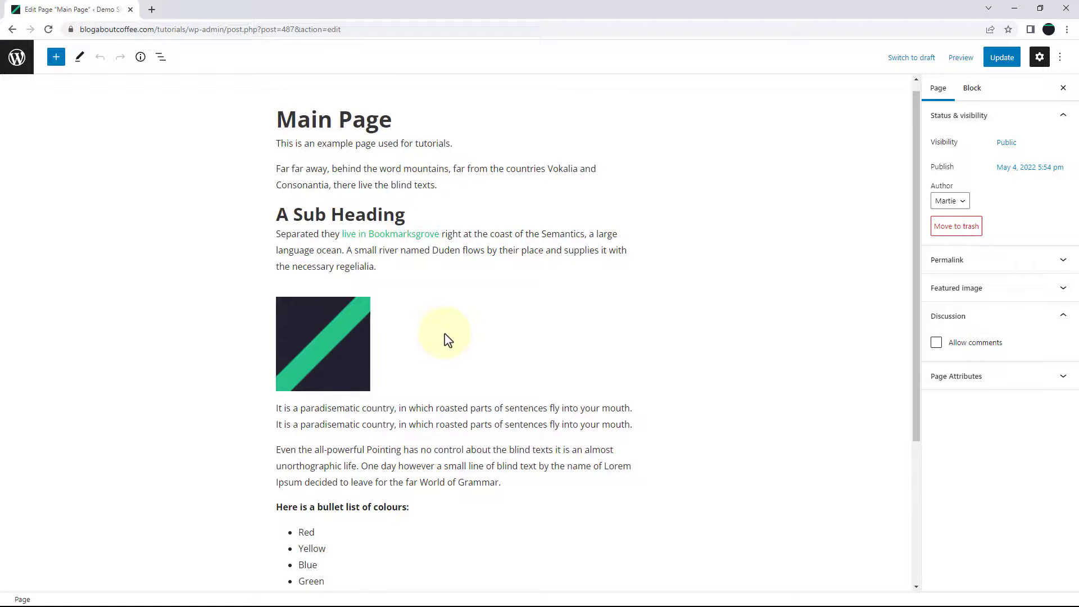
scroll(447, 340, "down", 3)
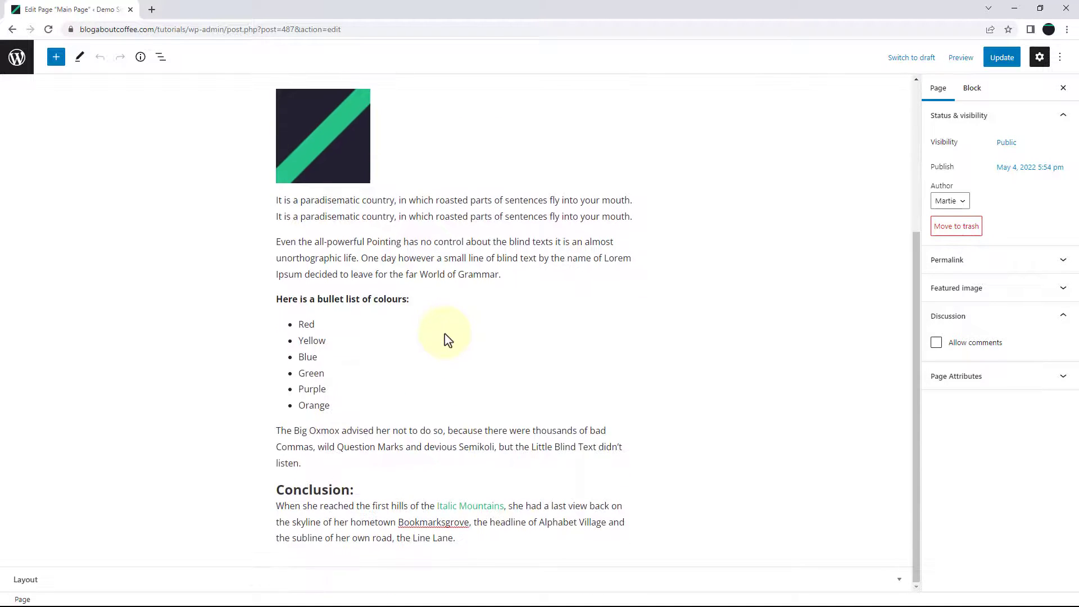
Start a new empty paragraph below the Conclusion paragraph.
left_click(495, 539)
key("Return")
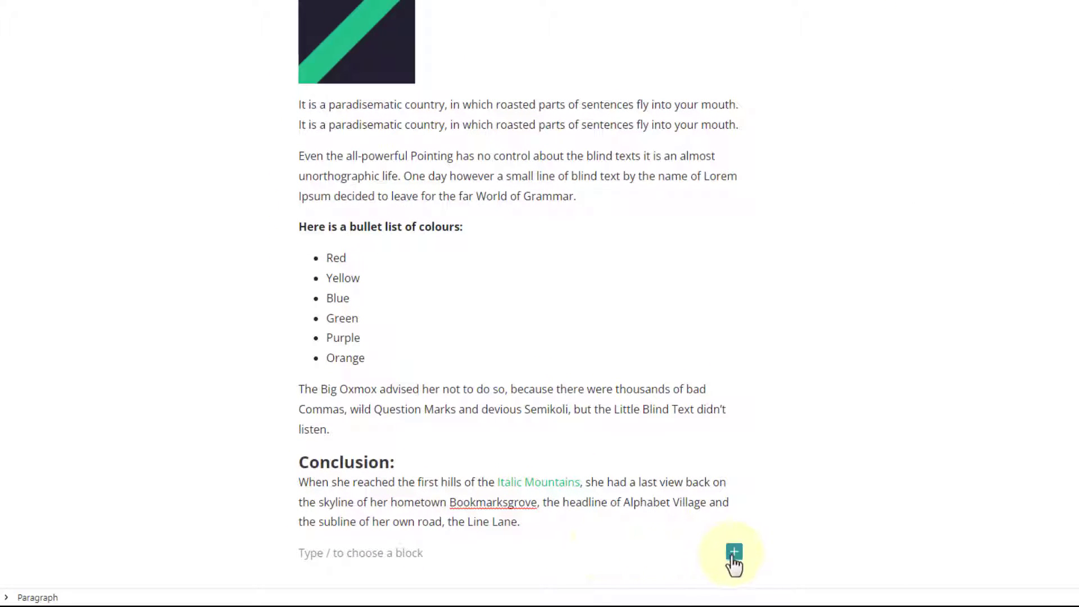
Insert a File block into the empty block using the block inserter.
left_click(733, 551)
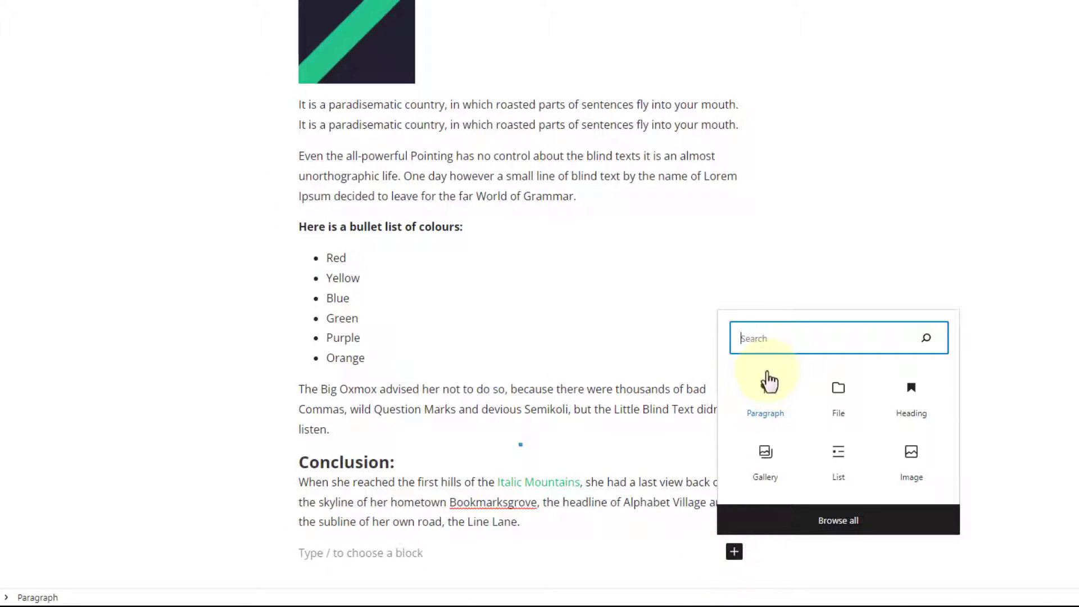
type("file")
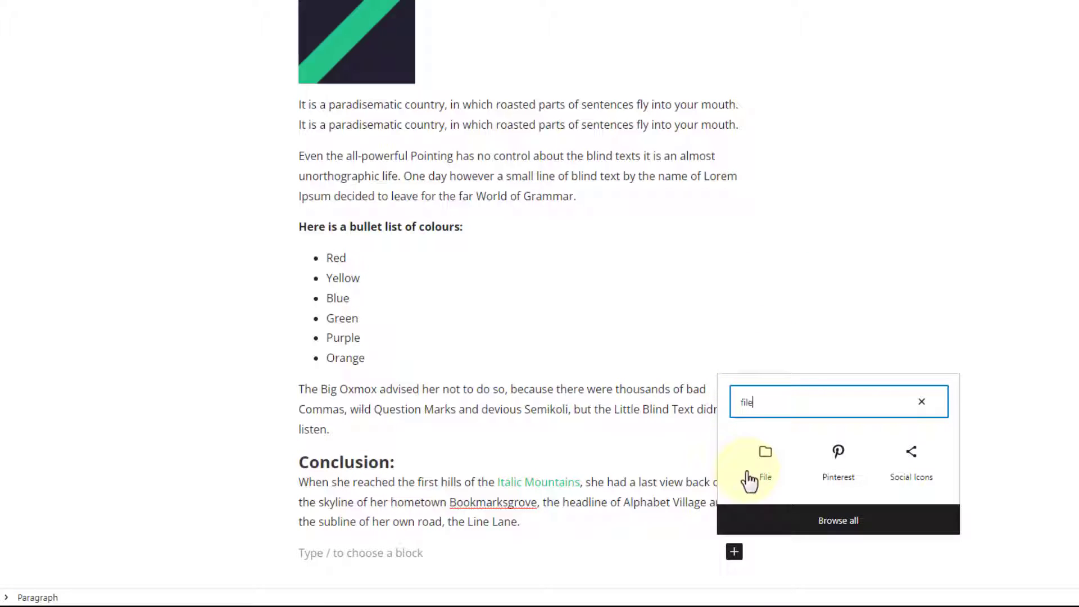
left_click(763, 464)
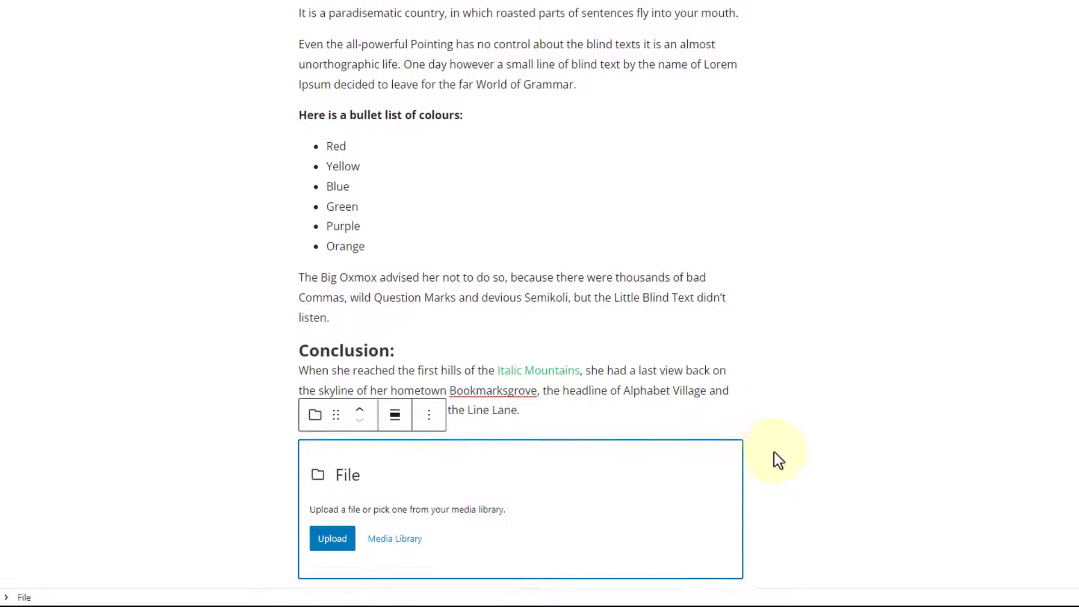
scroll(767, 469, "down", 1)
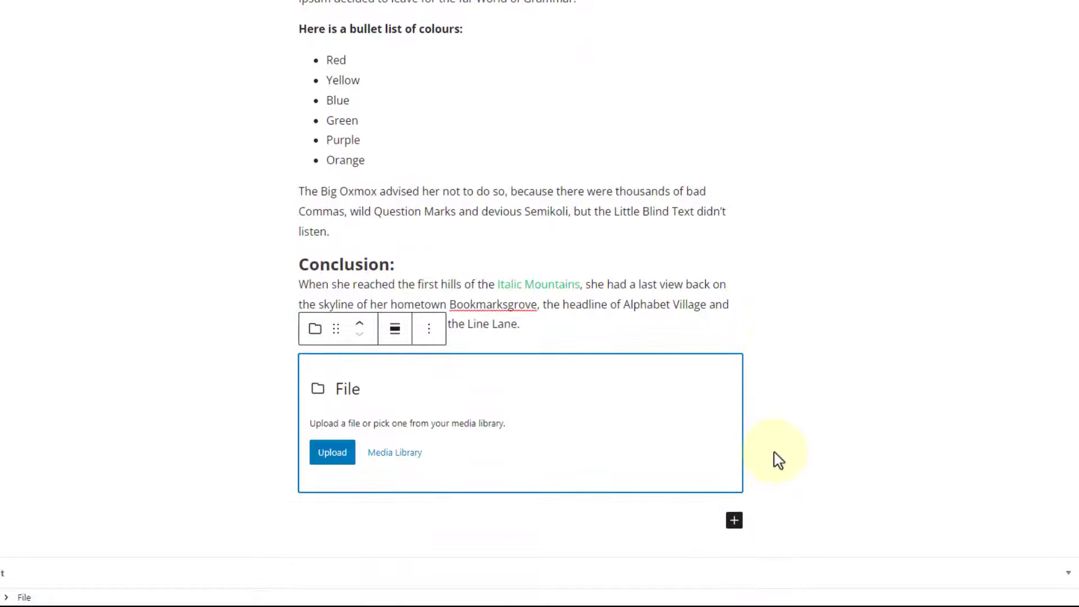
Fill the File block with the Example Image 1 laptop picture from the Media Library.
left_click(393, 457)
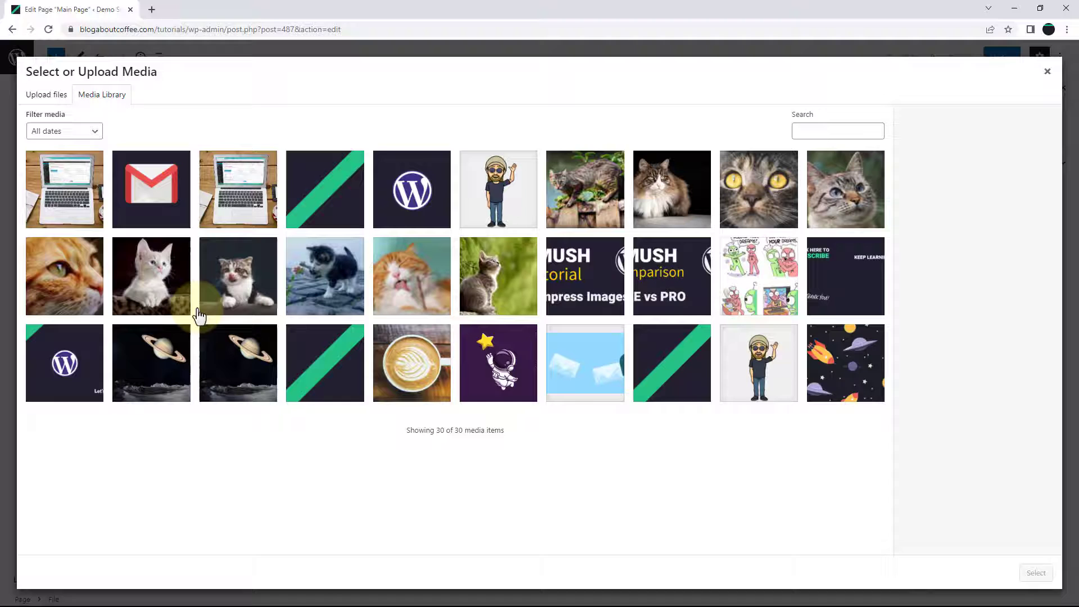
left_click(76, 206)
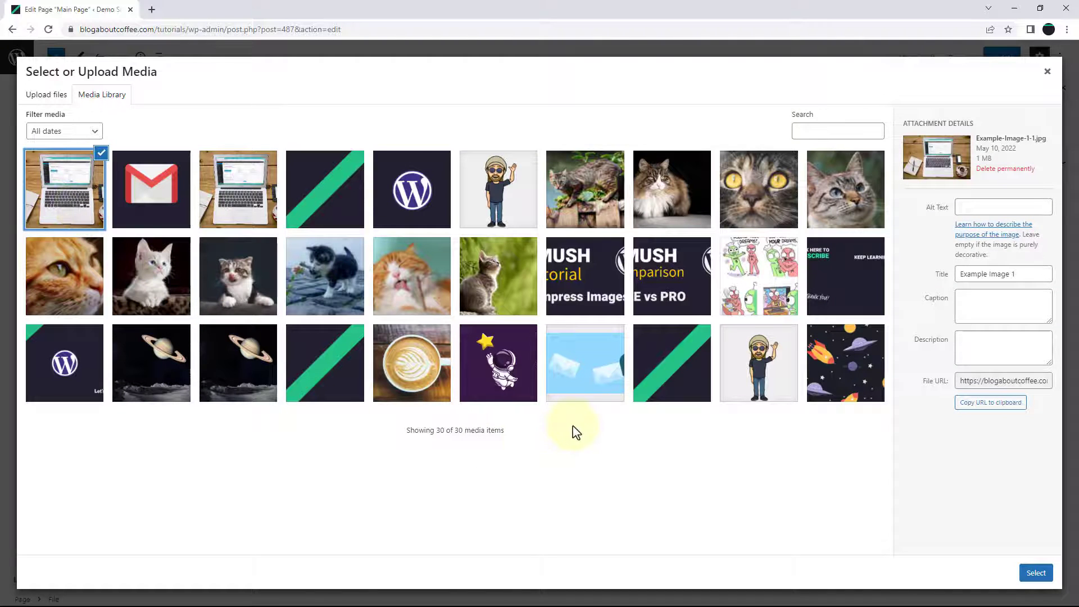
left_click(1035, 572)
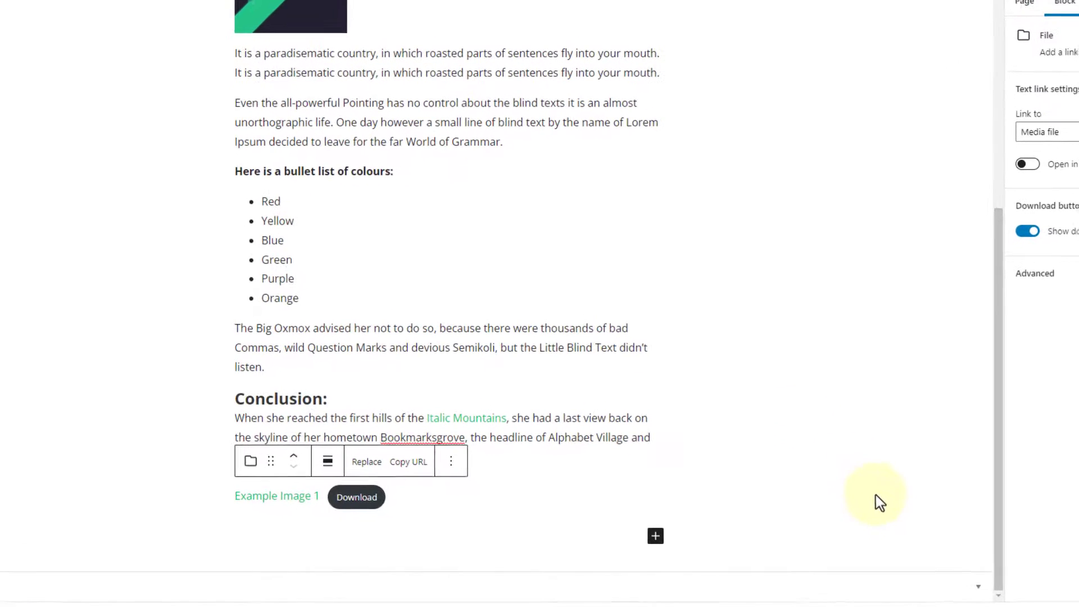
Delete the File block's file name text and begin editing the Download button label.
left_click(317, 495)
key("BackSpace")
key("BackSpace")
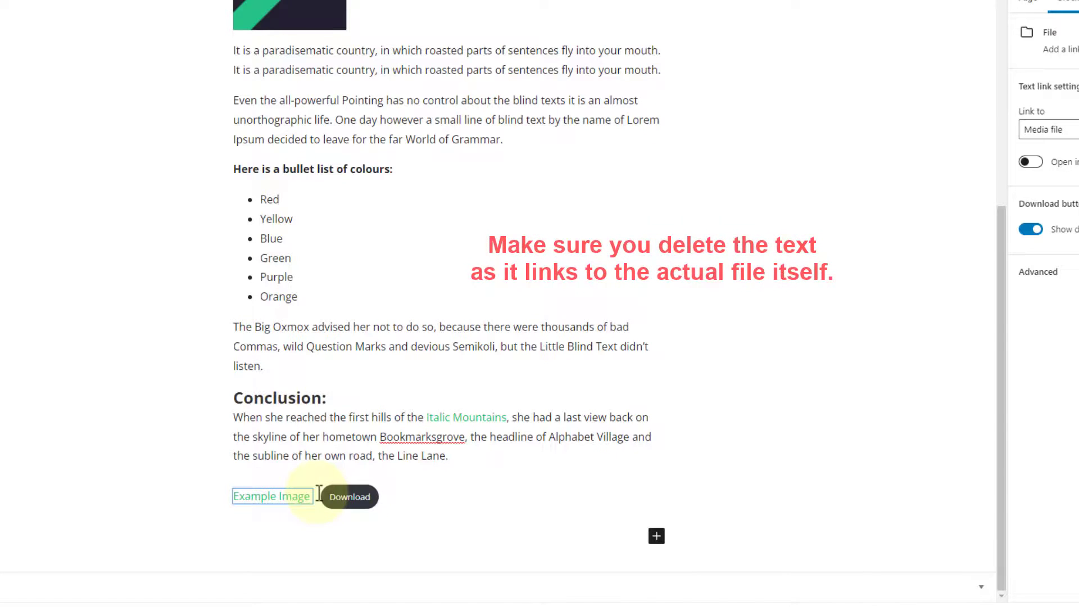
key("BackSpace")
key("BackSpace")
key("BackSpace")
key("BackSpace")
key("BackSpace")
key("BackSpace")
key("BackSpace")
key("BackSpace")
key("BackSpace")
key("BackSpace")
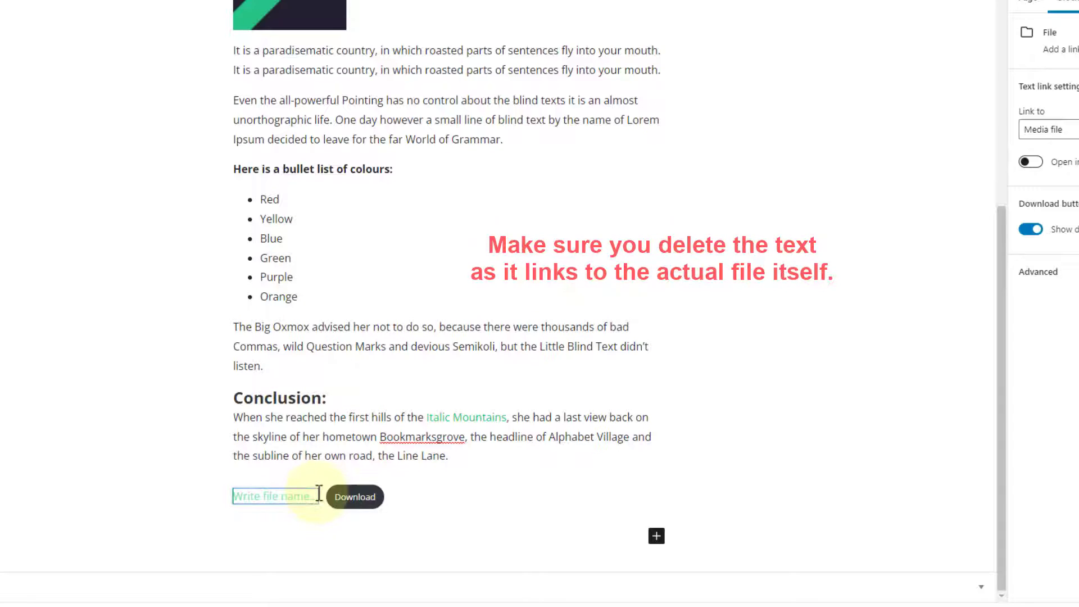
left_click(375, 497)
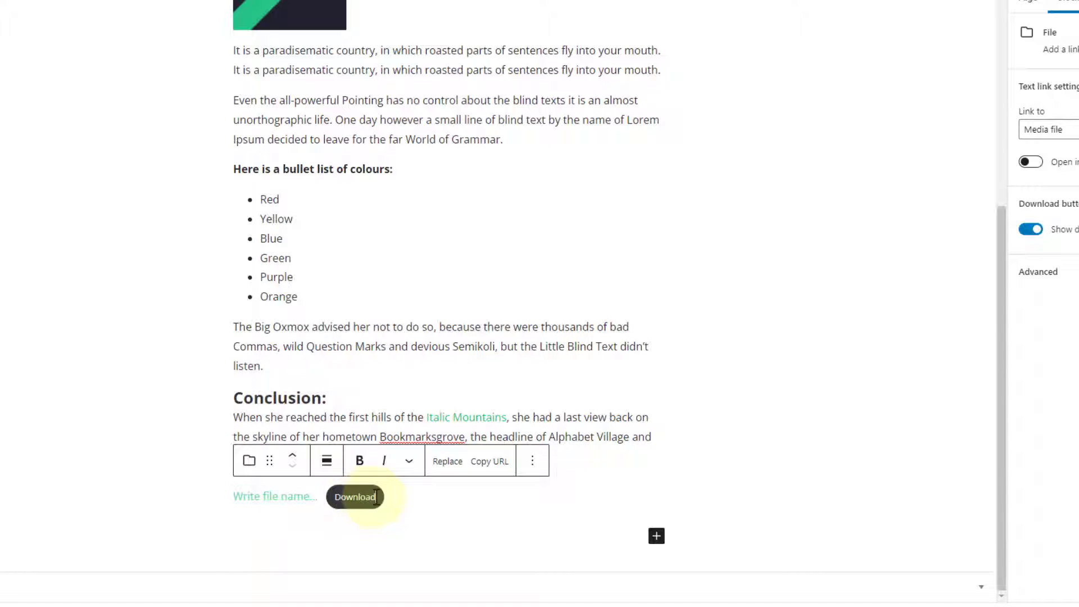
type(" No")
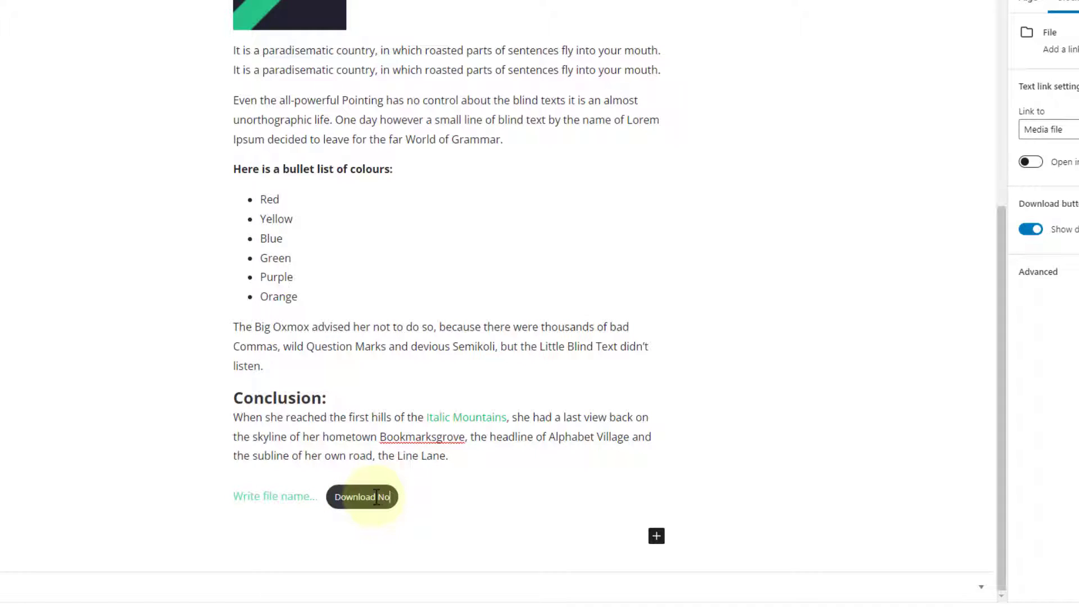
type("w")
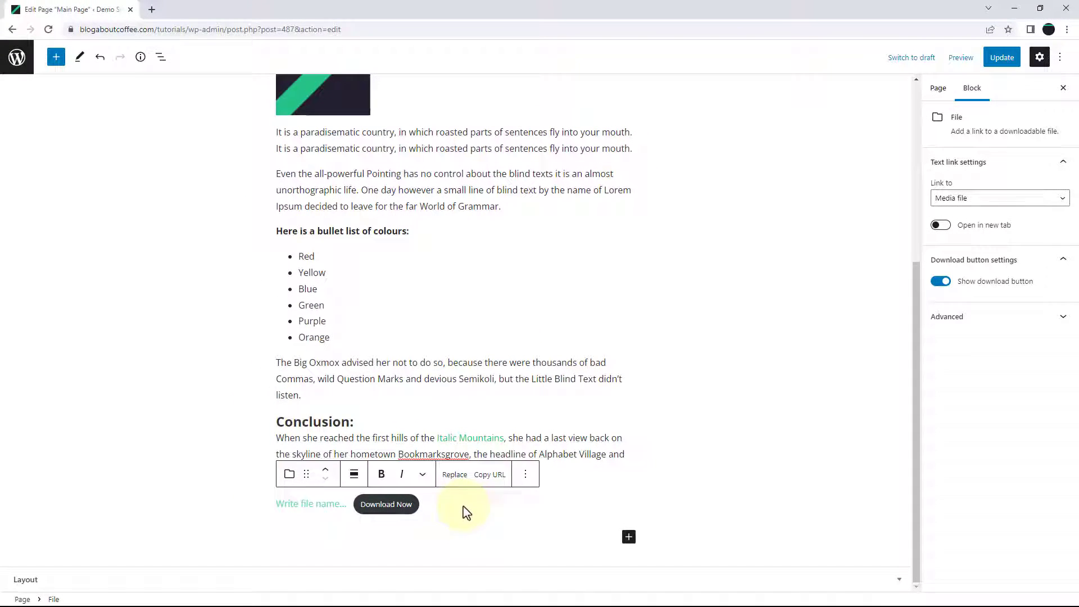
Update the page and test the live Download Now button, downloading Example-Image-1-1.jpg.
left_click(998, 60)
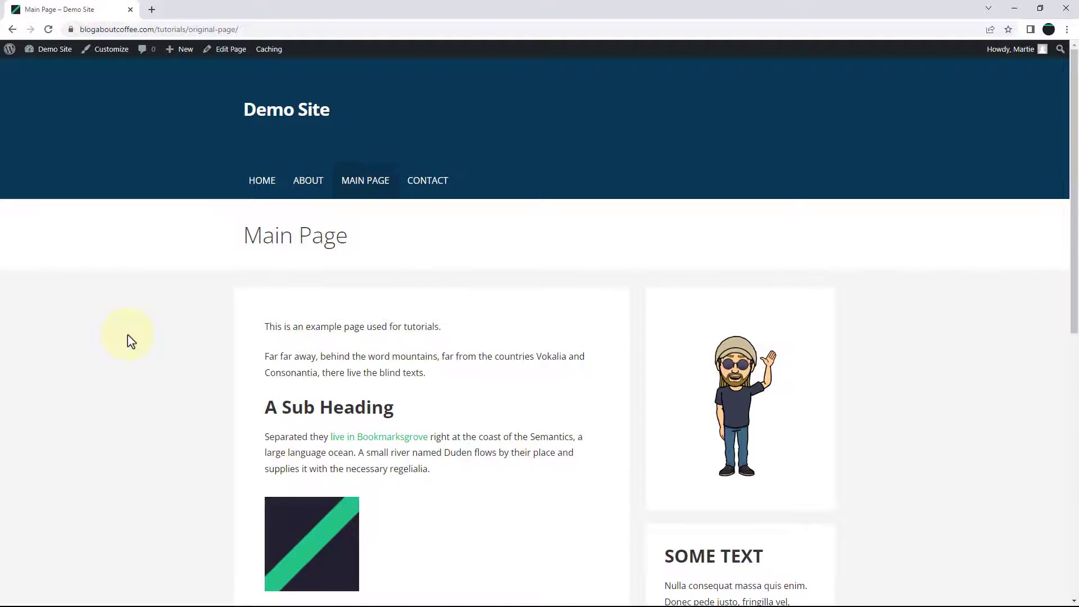
scroll(128, 339, "down", 3)
scroll(129, 340, "down", 3)
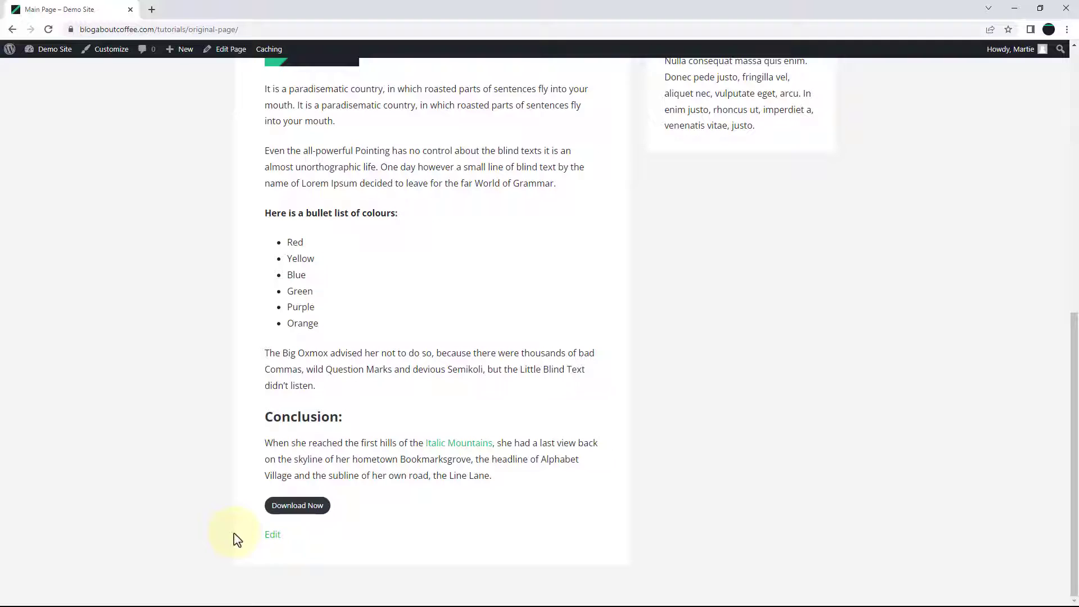
left_click(314, 509)
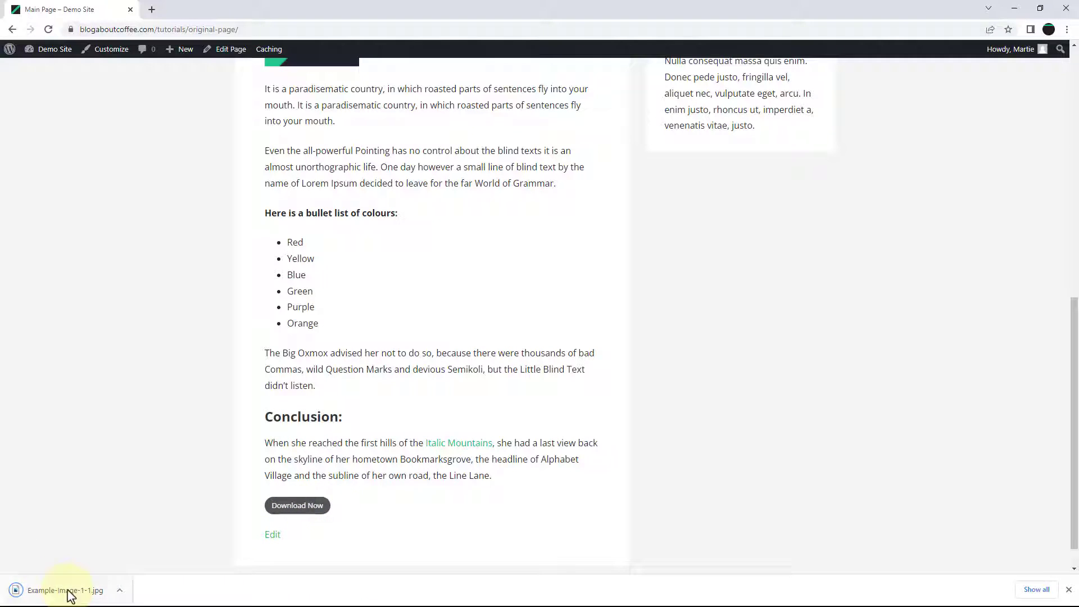